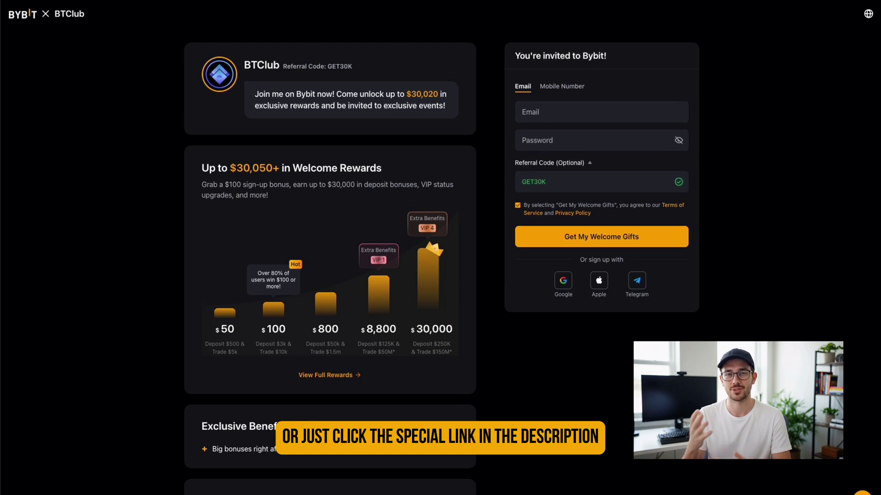
Step: Scroll through the BTClub referral sign-up page showing code GET30K and reward tiers up to $30,000
{"action": "scroll", "coordinate": [330, 247], "scroll_direction": "down", "scroll_amount": 3}
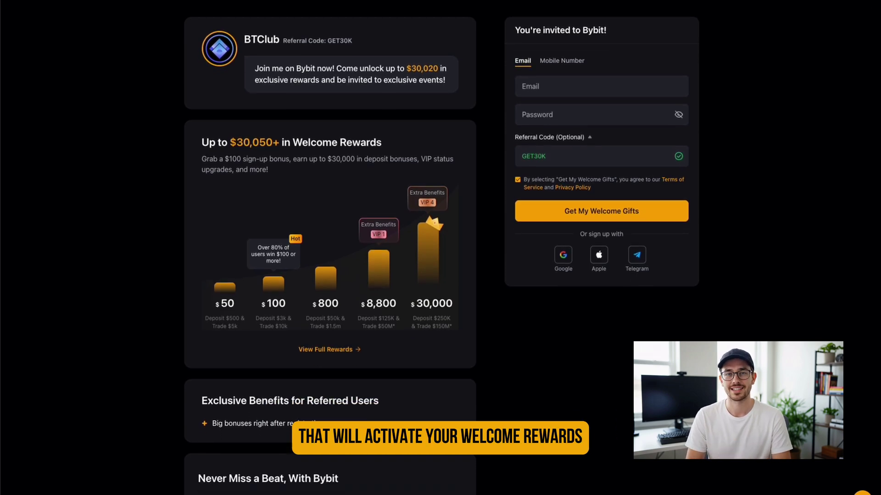
{"action": "scroll", "coordinate": [330, 248], "scroll_direction": "down", "scroll_amount": 1}
{"action": "scroll", "coordinate": [330, 248], "scroll_direction": "down", "scroll_amount": 1}
{"action": "scroll", "coordinate": [330, 248], "scroll_direction": "down", "scroll_amount": 3}
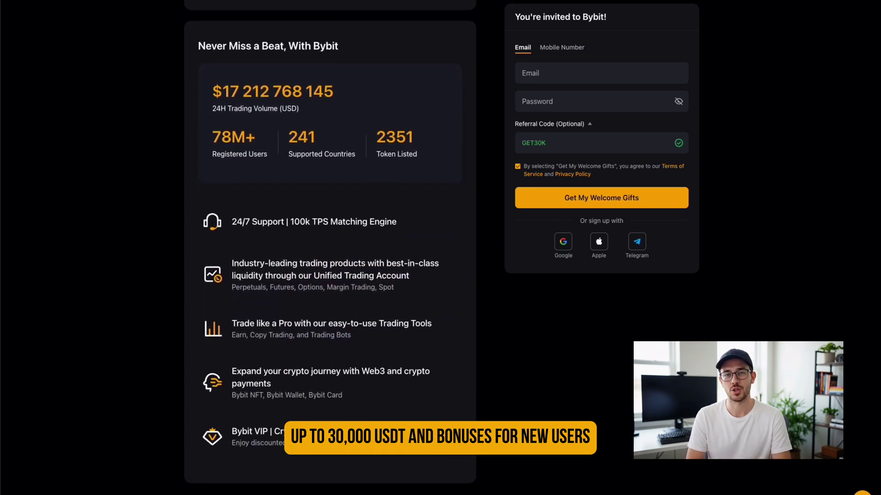
{"action": "scroll", "coordinate": [330, 248], "scroll_direction": "up", "scroll_amount": 2}
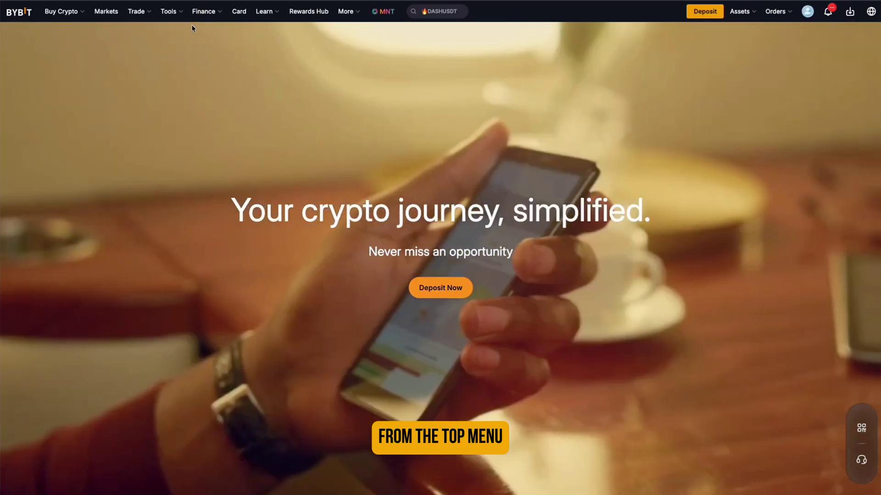
Step: Open the Copy Trading Classic leaderboard from Tools, browse it, and open Libertyx's card
{"action": "mouse_move", "coordinate": [168, 16]}
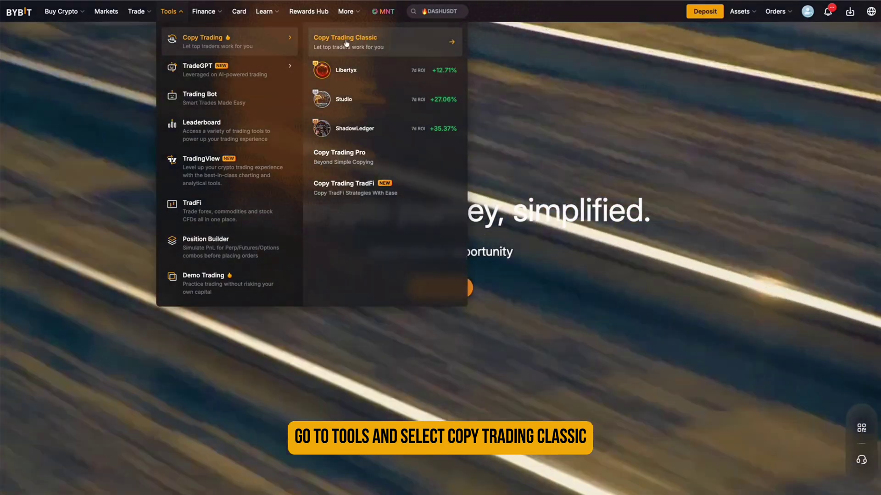
{"action": "left_click", "coordinate": [377, 44]}
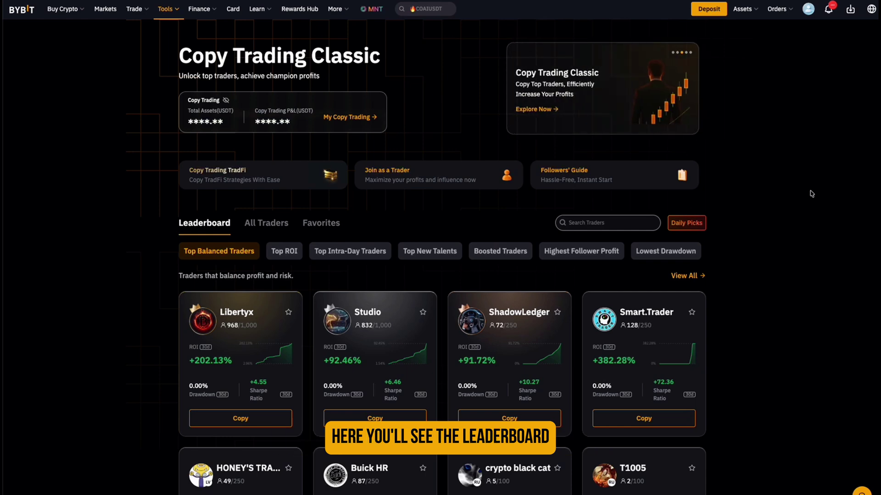
{"action": "scroll", "coordinate": [811, 194], "scroll_direction": "down", "scroll_amount": 3}
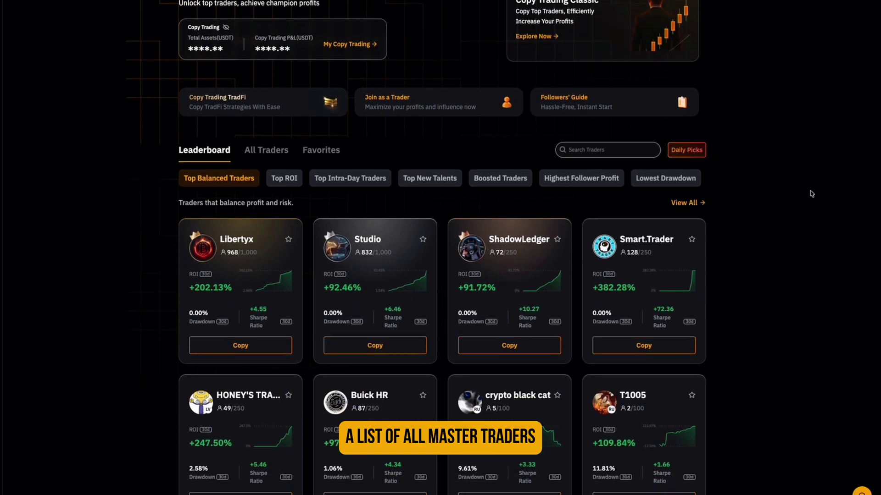
{"action": "scroll", "coordinate": [811, 194], "scroll_direction": "down", "scroll_amount": 1}
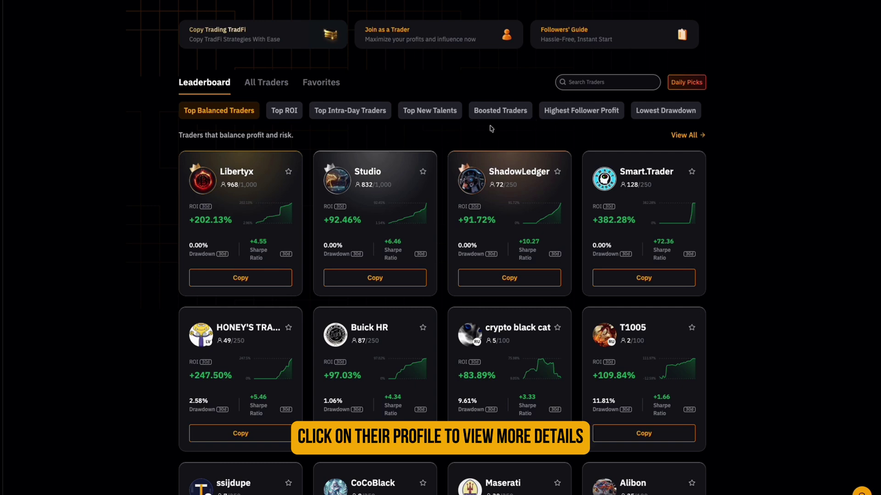
{"action": "left_click", "coordinate": [228, 161]}
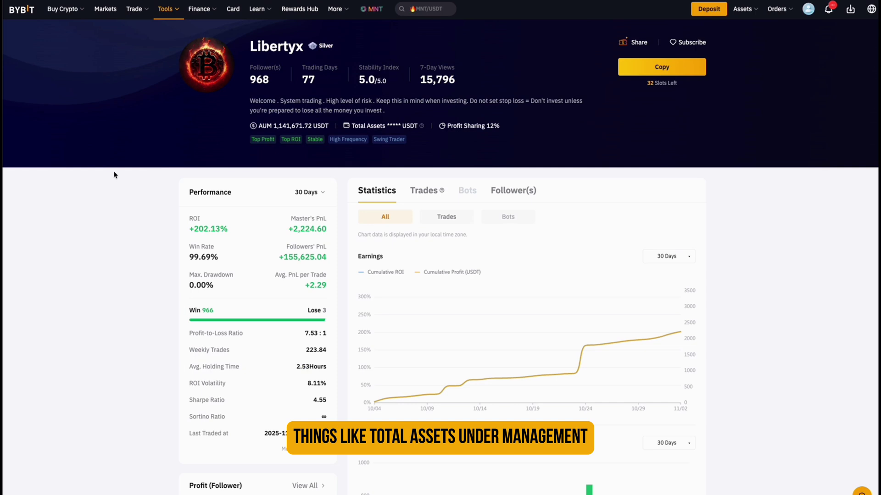
{"action": "scroll", "coordinate": [106, 171], "scroll_direction": "down", "scroll_amount": 1}
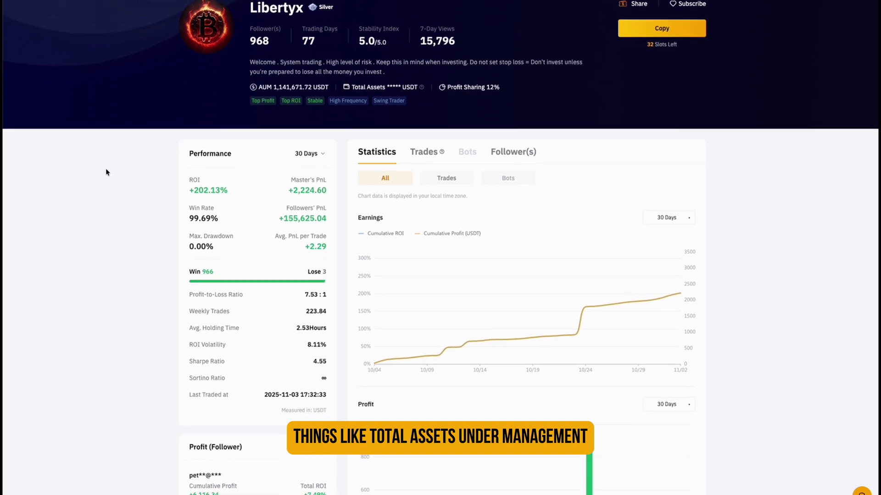
{"action": "scroll", "coordinate": [106, 171], "scroll_direction": "up", "scroll_amount": 1}
{"action": "scroll", "coordinate": [106, 171], "scroll_direction": "down", "scroll_amount": 1}
{"action": "scroll", "coordinate": [106, 170], "scroll_direction": "down", "scroll_amount": 4}
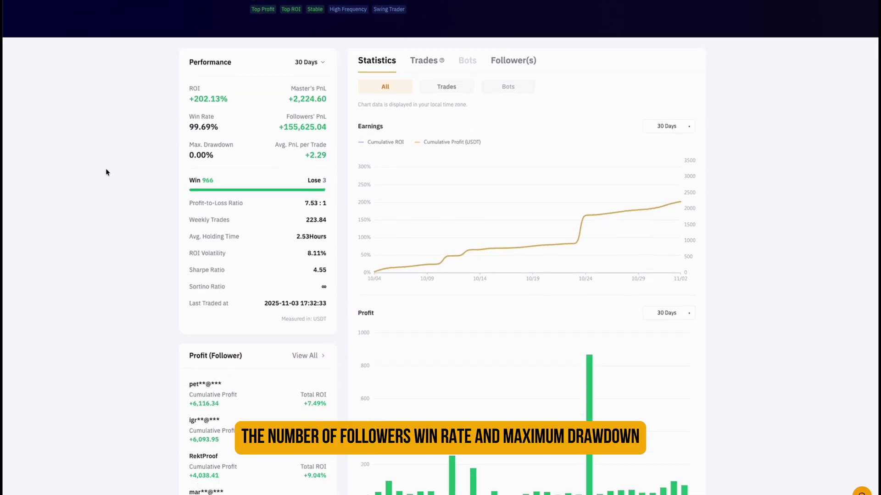
{"action": "scroll", "coordinate": [106, 172], "scroll_direction": "up", "scroll_amount": 5}
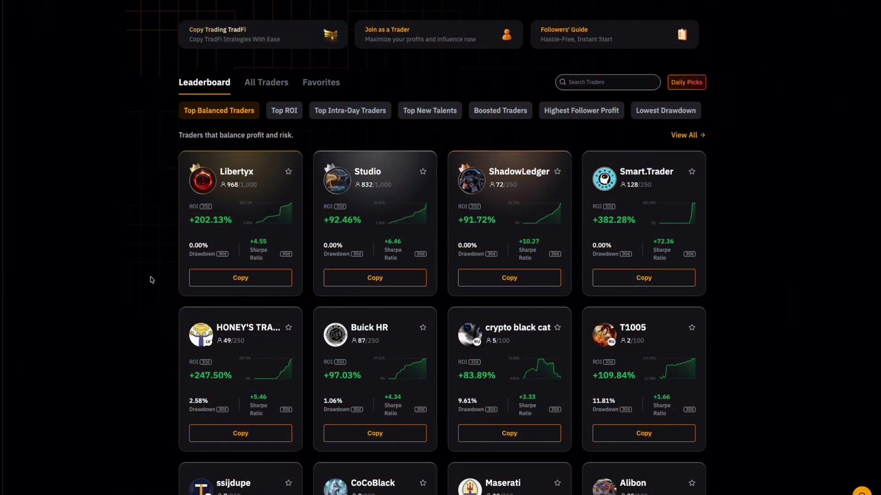
Step: Open the Copy Libertyx setup, enter a trailing stop of 20, then switch it back off
{"action": "left_click", "coordinate": [236, 279]}
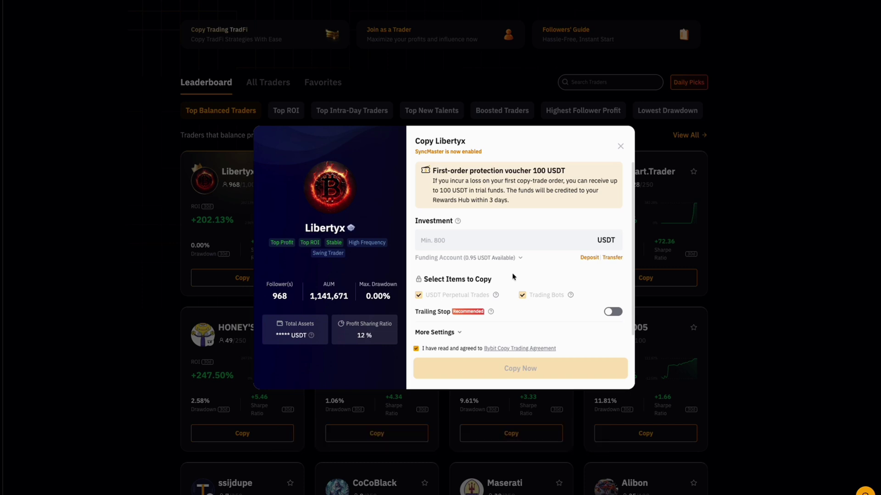
{"action": "scroll", "coordinate": [502, 274], "scroll_direction": "down", "scroll_amount": 1}
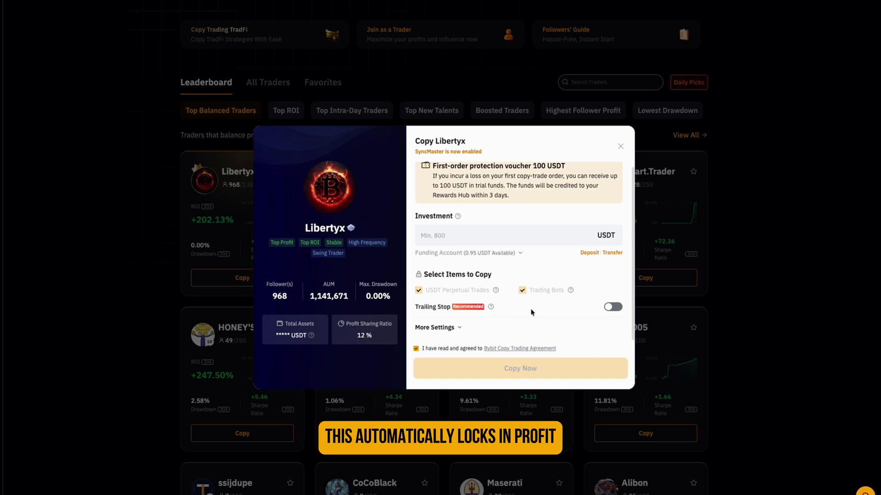
{"action": "left_click", "coordinate": [612, 308]}
{"action": "type", "text": "20"}
{"action": "left_click", "coordinate": [612, 308]}
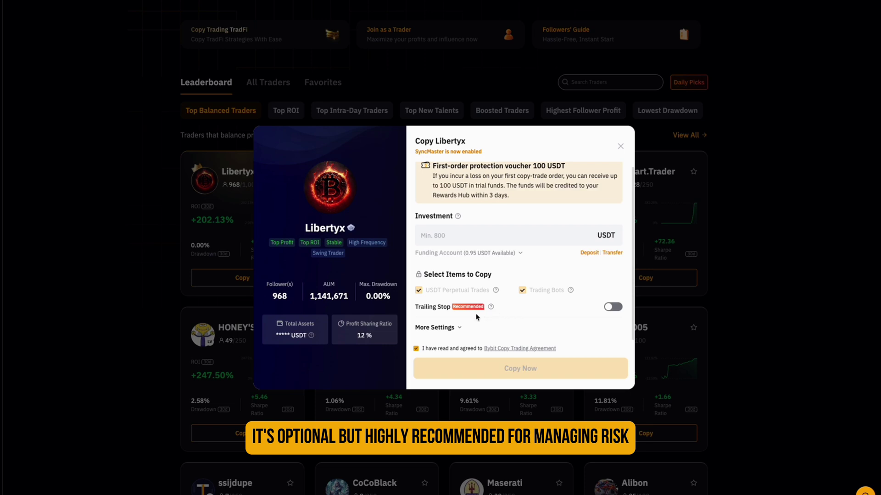
Step: Expand the advanced copy settings and select the maximum position margin per contract field
{"action": "left_click", "coordinate": [449, 331]}
{"action": "scroll", "coordinate": [573, 257], "scroll_direction": "up", "scroll_amount": 1}
{"action": "scroll", "coordinate": [545, 247], "scroll_direction": "down", "scroll_amount": 3}
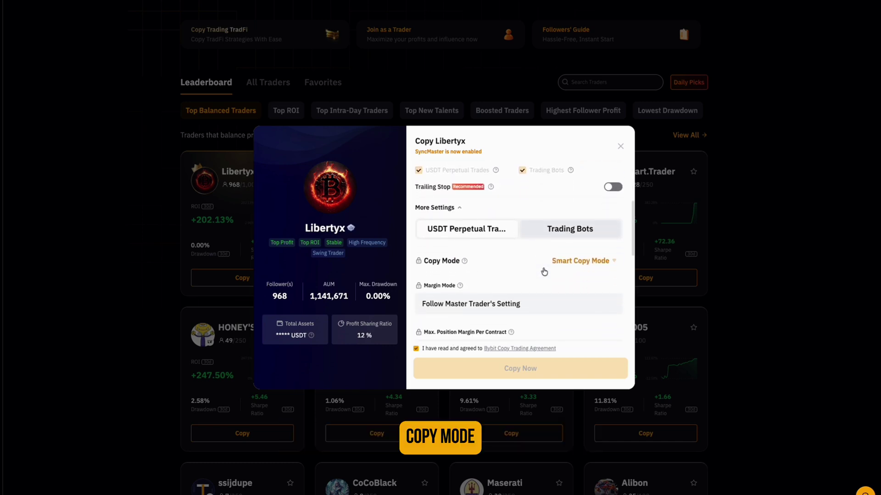
{"action": "scroll", "coordinate": [545, 272], "scroll_direction": "down", "scroll_amount": 1}
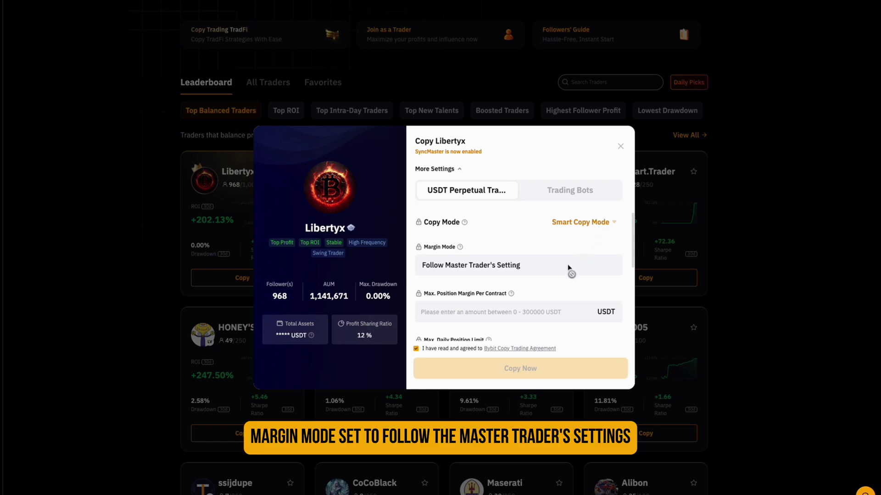
{"action": "scroll", "coordinate": [569, 271], "scroll_direction": "down", "scroll_amount": 1}
{"action": "scroll", "coordinate": [569, 271], "scroll_direction": "down", "scroll_amount": 1}
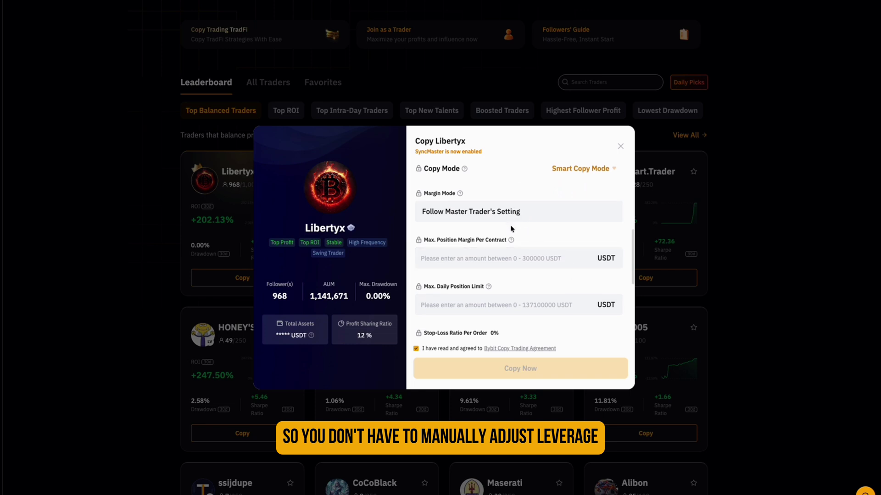
{"action": "left_click", "coordinate": [521, 258]}
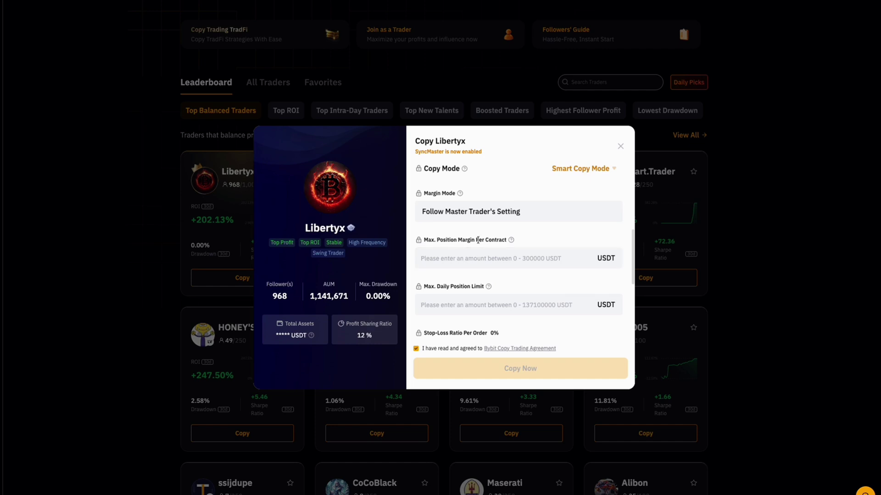
{"action": "mouse_move", "coordinate": [419, 241]}
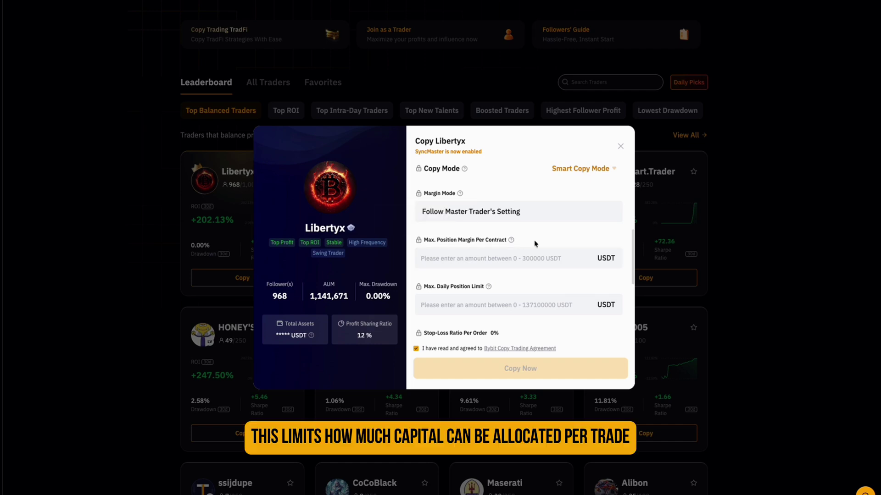
Step: Scroll through the remaining advanced copy settings
{"action": "scroll", "coordinate": [544, 262], "scroll_direction": "down", "scroll_amount": 1}
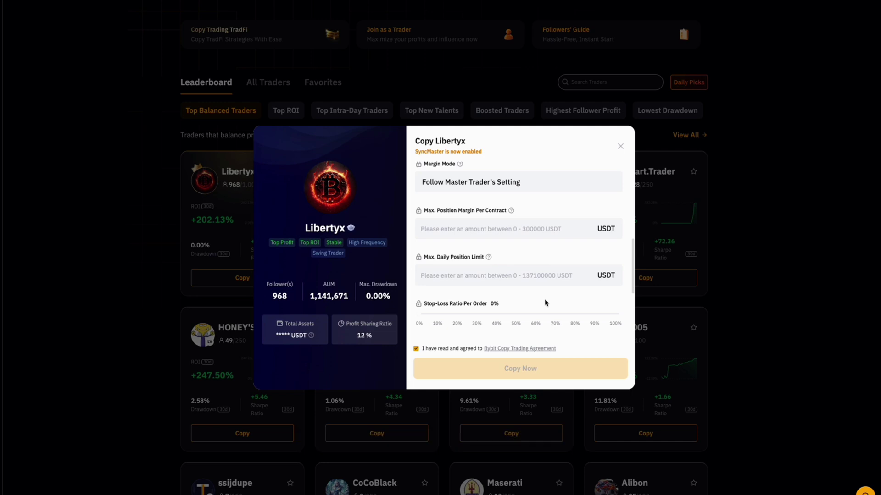
{"action": "scroll", "coordinate": [546, 303], "scroll_direction": "down", "scroll_amount": 2}
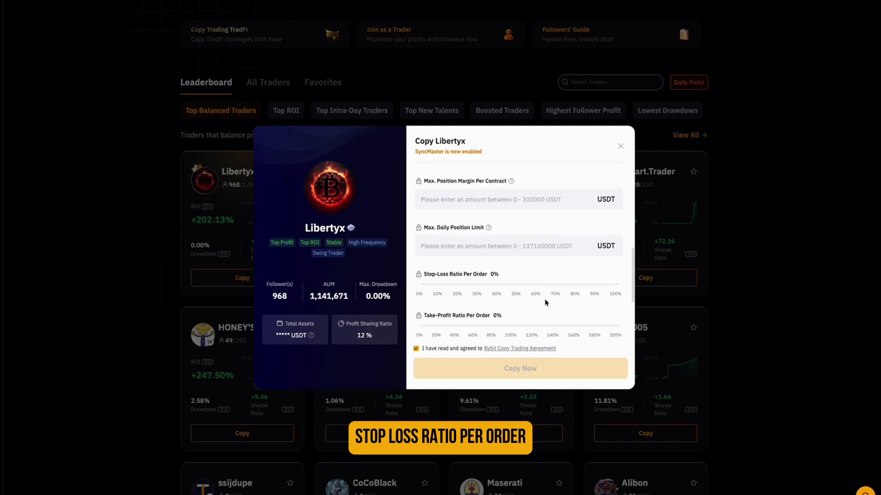
{"action": "scroll", "coordinate": [546, 303], "scroll_direction": "down", "scroll_amount": 3}
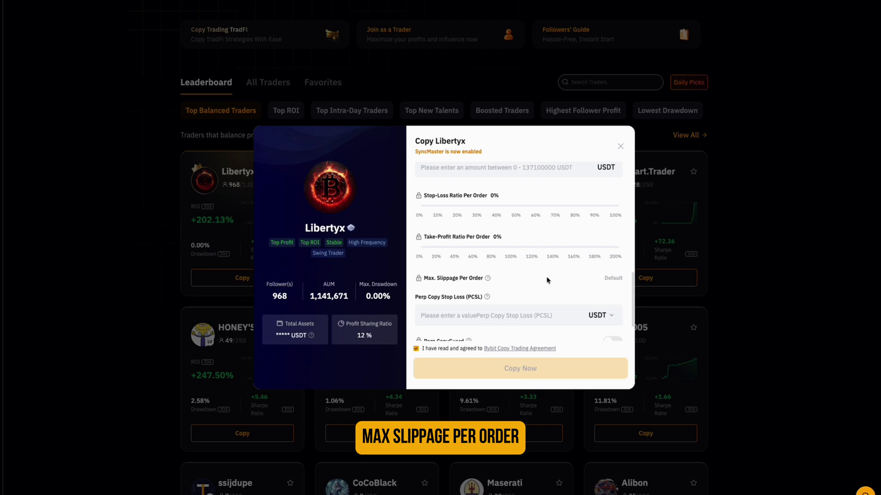
{"action": "scroll", "coordinate": [547, 280], "scroll_direction": "down", "scroll_amount": 1}
{"action": "scroll", "coordinate": [533, 275], "scroll_direction": "down", "scroll_amount": 1}
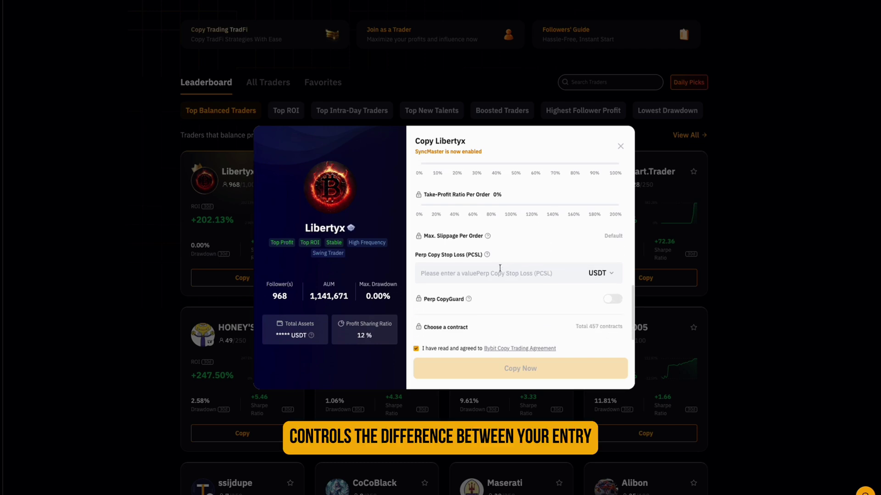
Step: Review the first-order protection voucher, then close the Copy Libertyx dialog without copying
{"action": "mouse_move", "coordinate": [488, 239]}
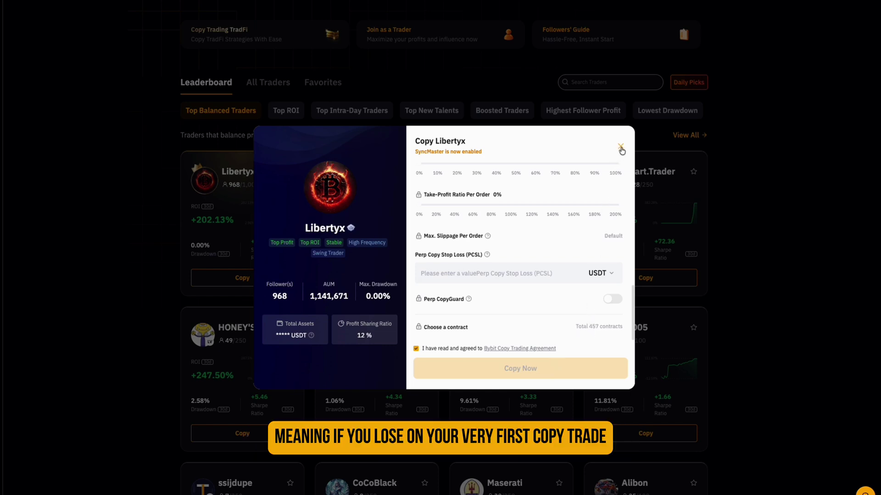
{"action": "scroll", "coordinate": [572, 228], "scroll_direction": "up", "scroll_amount": 5}
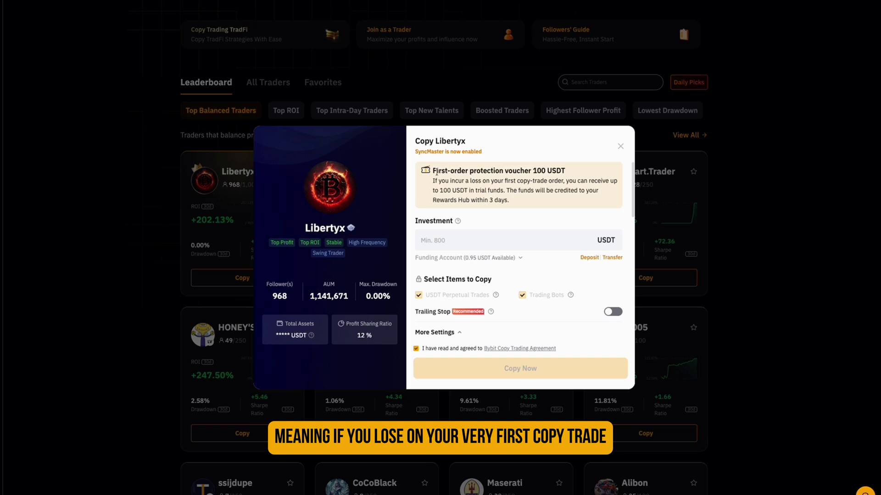
{"action": "left_click_drag", "start_coordinate": [576, 173], "coordinate": [431, 171]}
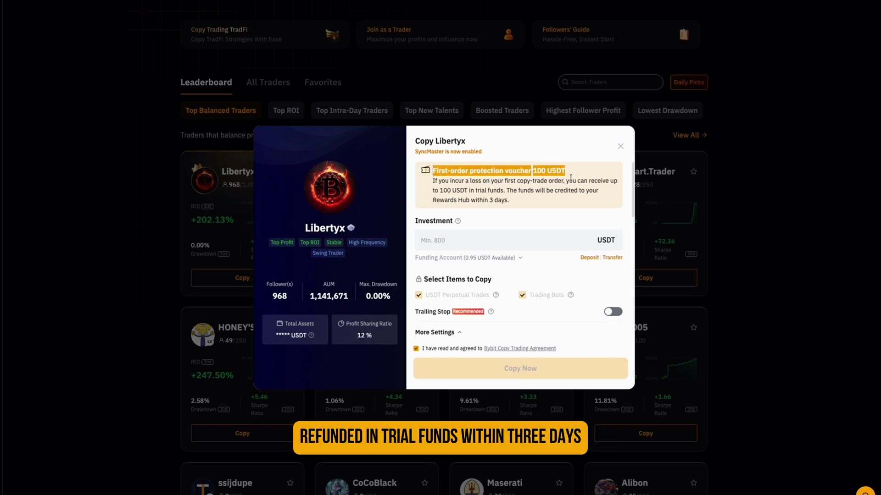
{"action": "left_click", "coordinate": [588, 170]}
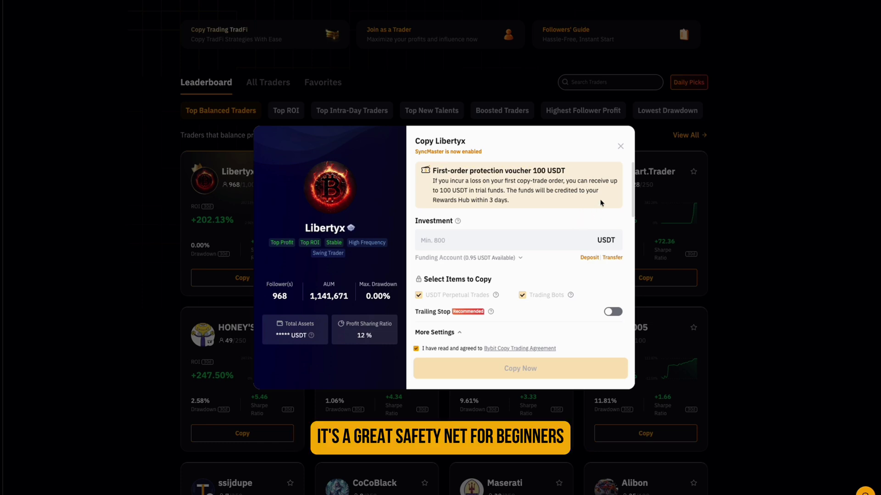
{"action": "left_click", "coordinate": [621, 148]}
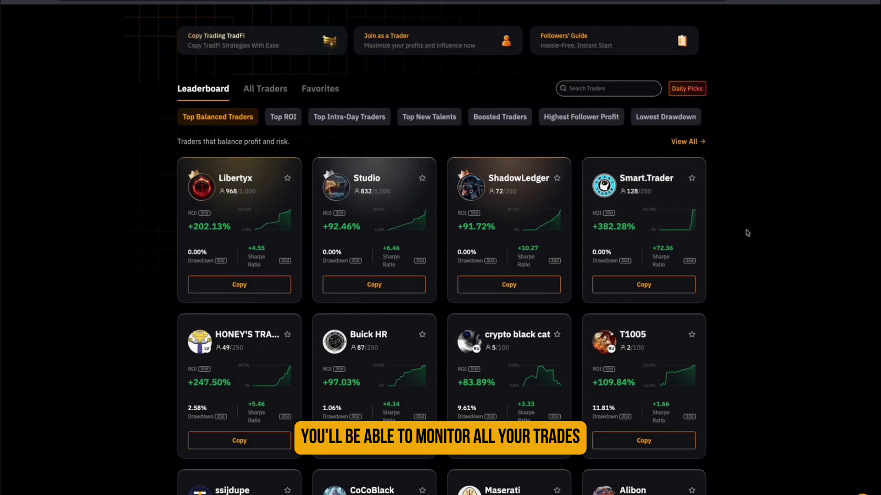
Step: Show the Boosted Traders list on the leaderboard and scroll through it
{"action": "scroll", "coordinate": [742, 248], "scroll_direction": "up", "scroll_amount": 3}
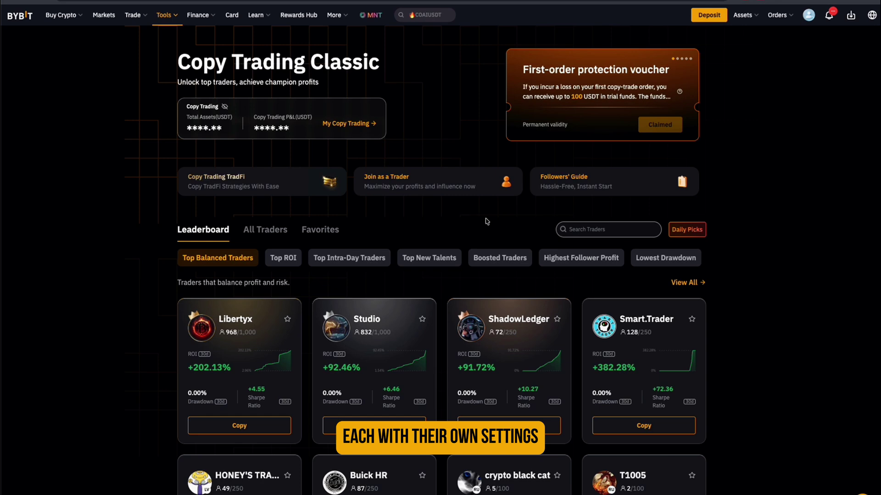
{"action": "left_click", "coordinate": [500, 257]}
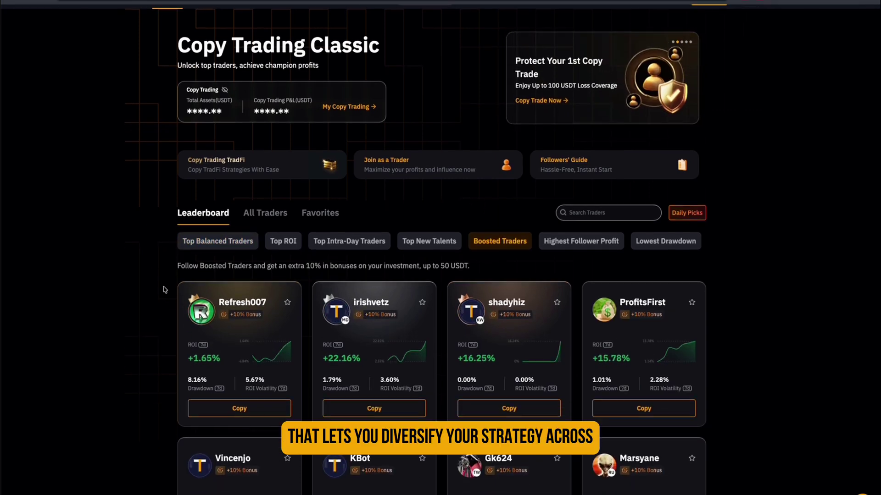
{"action": "scroll", "coordinate": [165, 290], "scroll_direction": "down", "scroll_amount": 2}
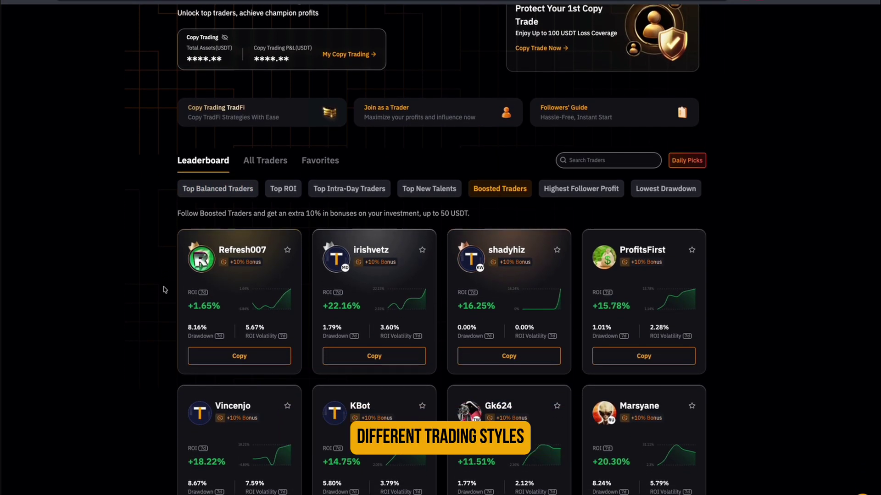
{"action": "scroll", "coordinate": [165, 289], "scroll_direction": "down", "scroll_amount": 1}
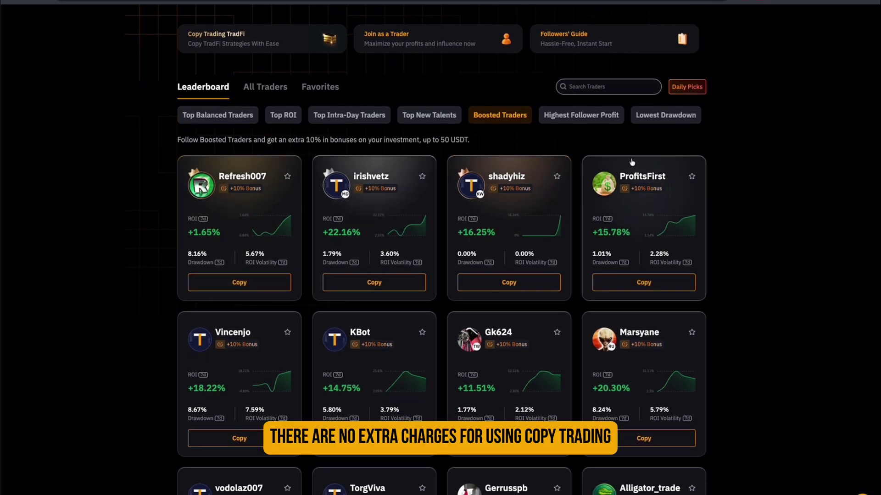
Step: Switch to Highest Follower Profit traders, led by ToTheMond and SafeHedge AI
{"action": "left_click", "coordinate": [580, 123]}
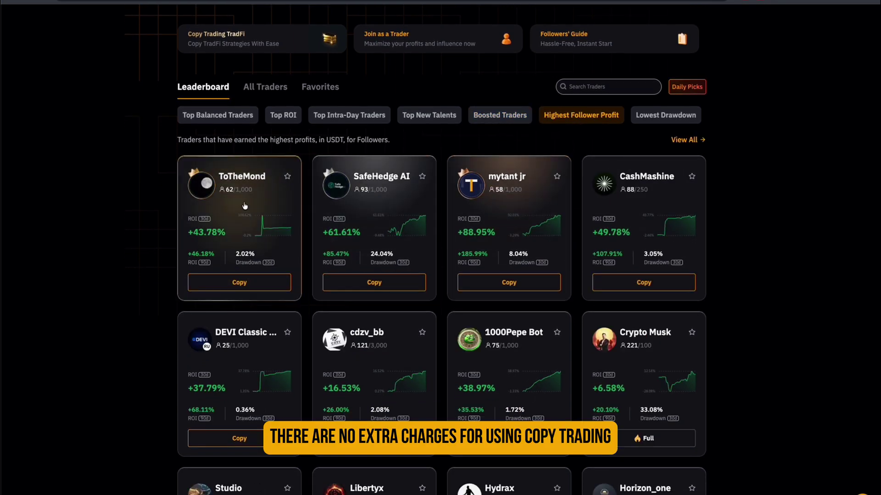
{"action": "scroll", "coordinate": [145, 260], "scroll_direction": "down", "scroll_amount": 2}
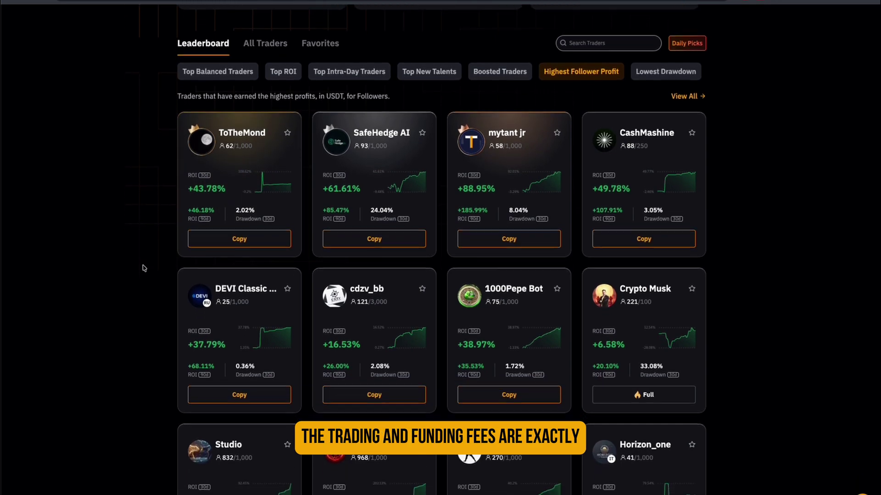
{"action": "scroll", "coordinate": [144, 269], "scroll_direction": "down", "scroll_amount": 2}
{"action": "scroll", "coordinate": [144, 268], "scroll_direction": "up", "scroll_amount": 10}
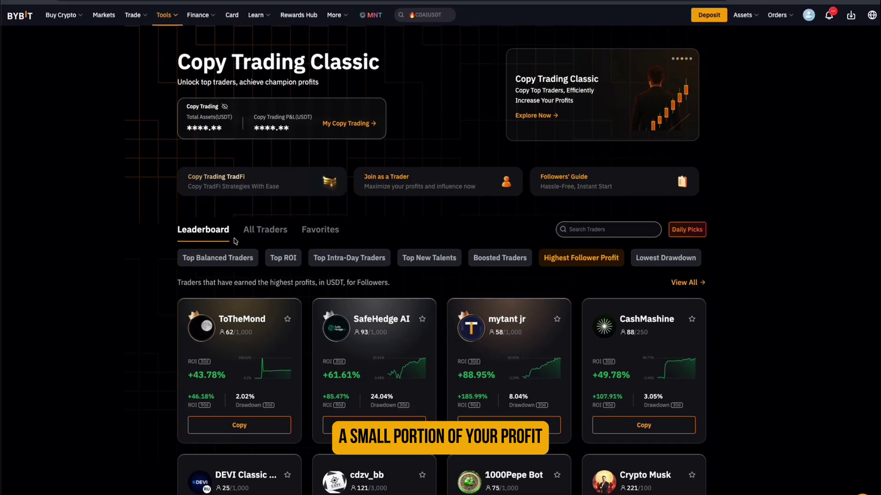
{"action": "left_click", "coordinate": [265, 229]}
{"action": "scroll", "coordinate": [261, 228], "scroll_direction": "down", "scroll_amount": 2}
{"action": "scroll", "coordinate": [498, 249], "scroll_direction": "down", "scroll_amount": 1}
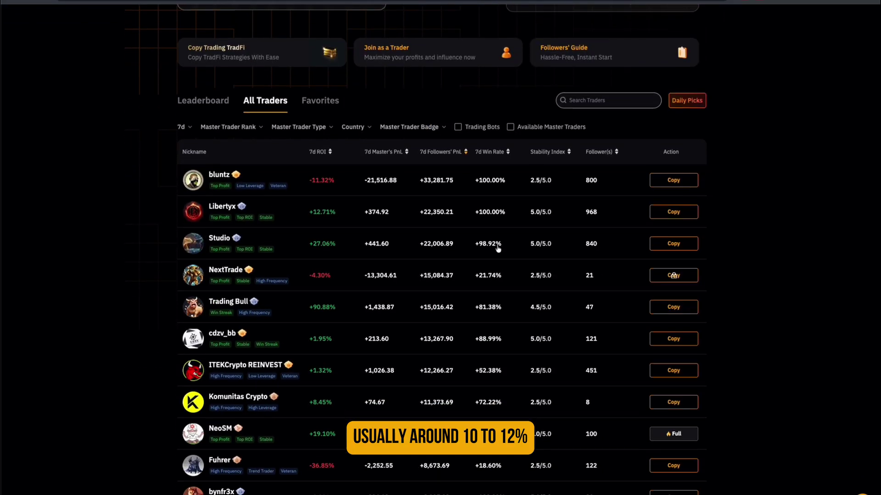
{"action": "scroll", "coordinate": [535, 278], "scroll_direction": "down", "scroll_amount": 3}
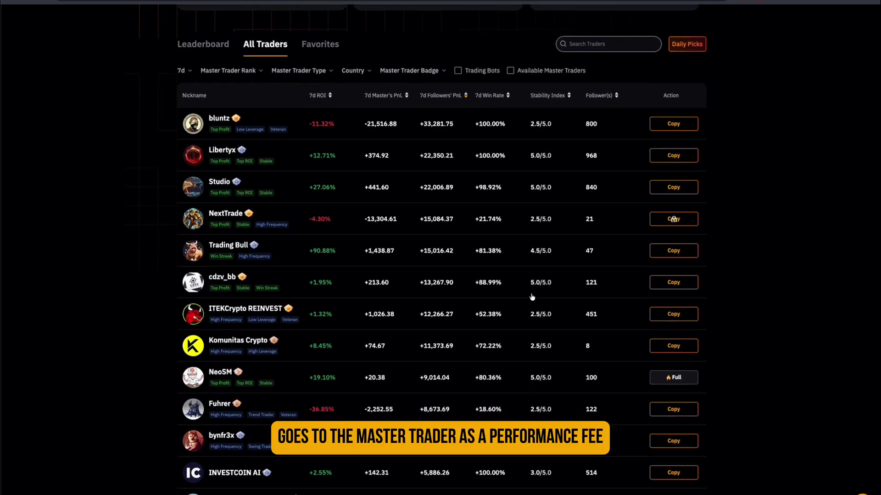
{"action": "scroll", "coordinate": [293, 352], "scroll_direction": "down", "scroll_amount": 2}
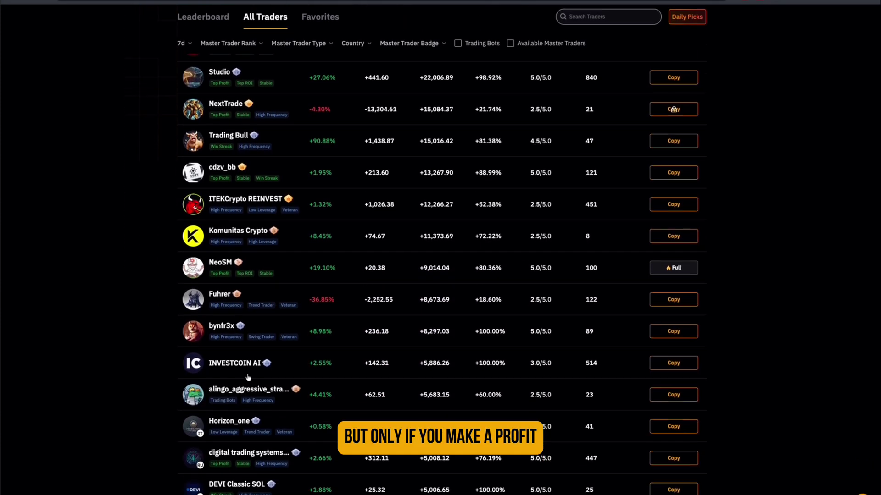
{"action": "scroll", "coordinate": [442, 306], "scroll_direction": "up", "scroll_amount": 10}
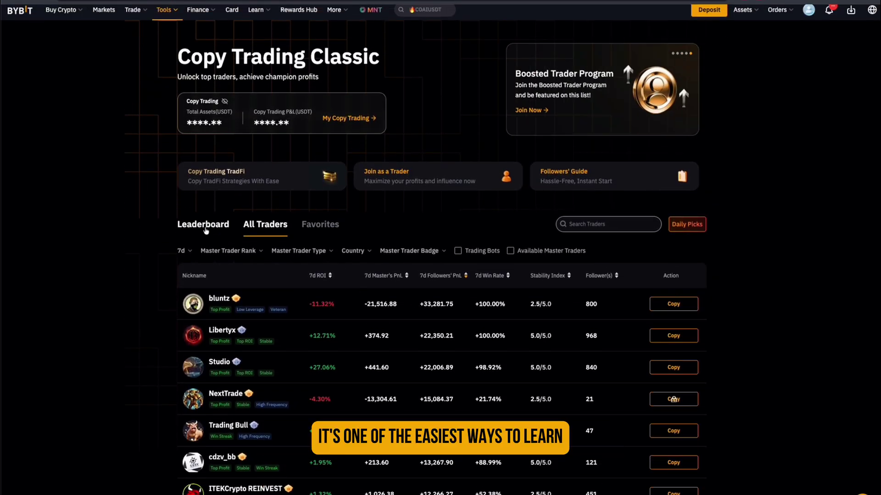
{"action": "left_click", "coordinate": [350, 253]}
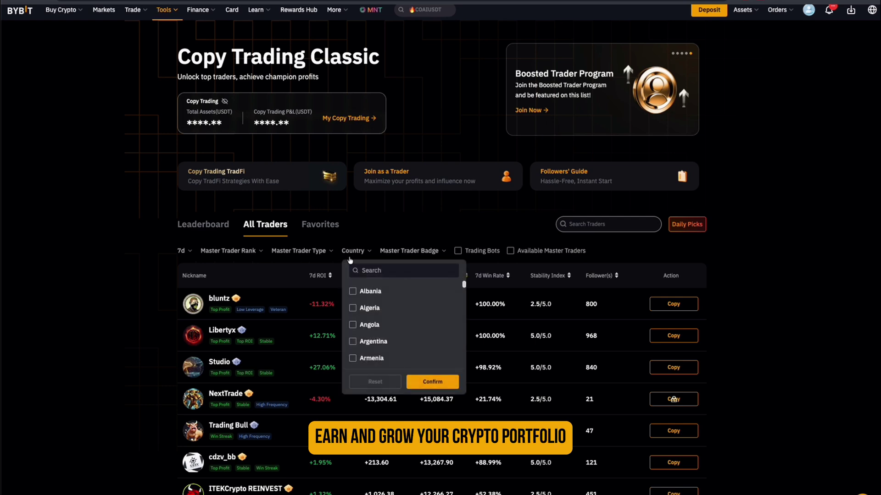
{"action": "left_click", "coordinate": [381, 271]}
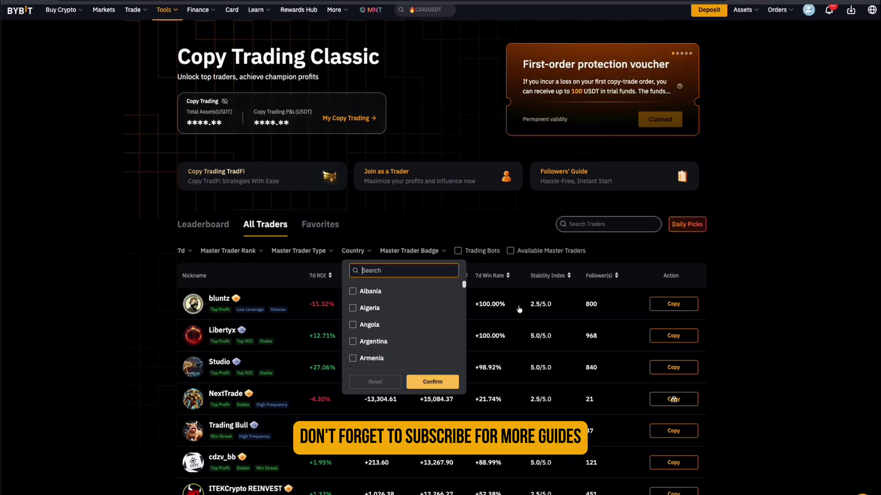
{"action": "type", "text": "us"}
{"action": "left_click", "coordinate": [652, 261]}
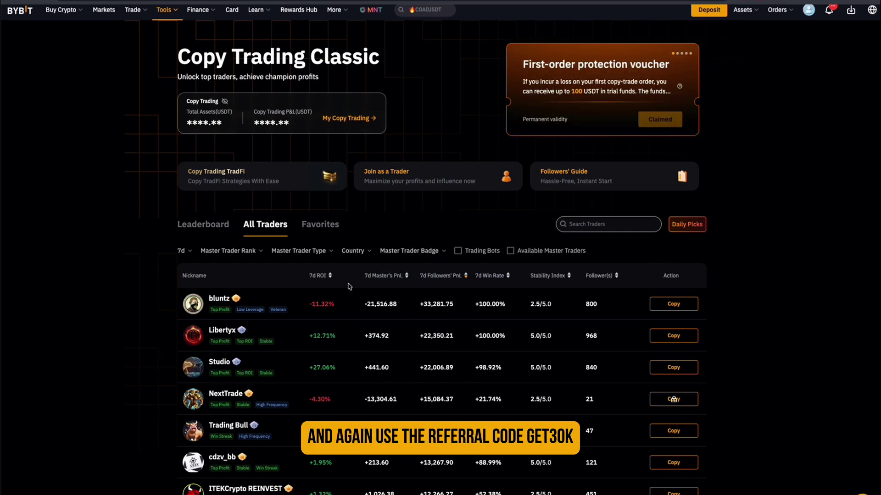
{"action": "left_click", "coordinate": [200, 225]}
{"action": "scroll", "coordinate": [141, 194], "scroll_direction": "down", "scroll_amount": 2}
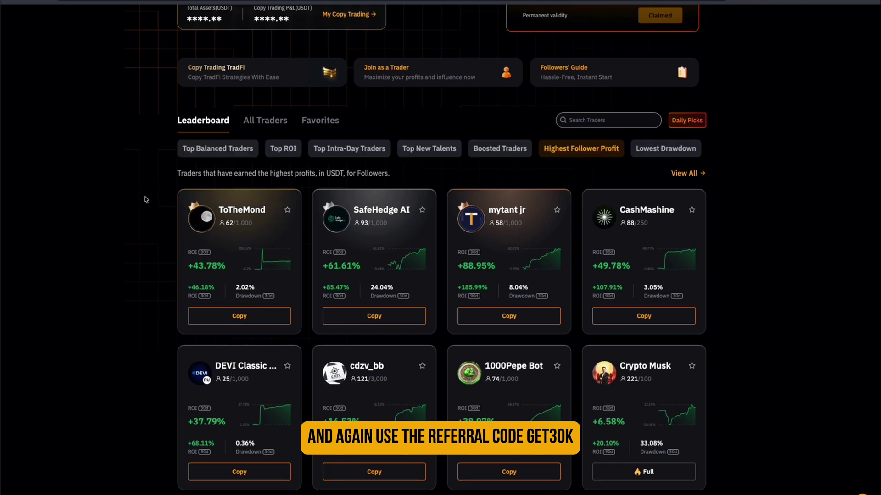
{"action": "scroll", "coordinate": [145, 204], "scroll_direction": "down", "scroll_amount": 1}
{"action": "scroll", "coordinate": [145, 205], "scroll_direction": "down", "scroll_amount": 4}
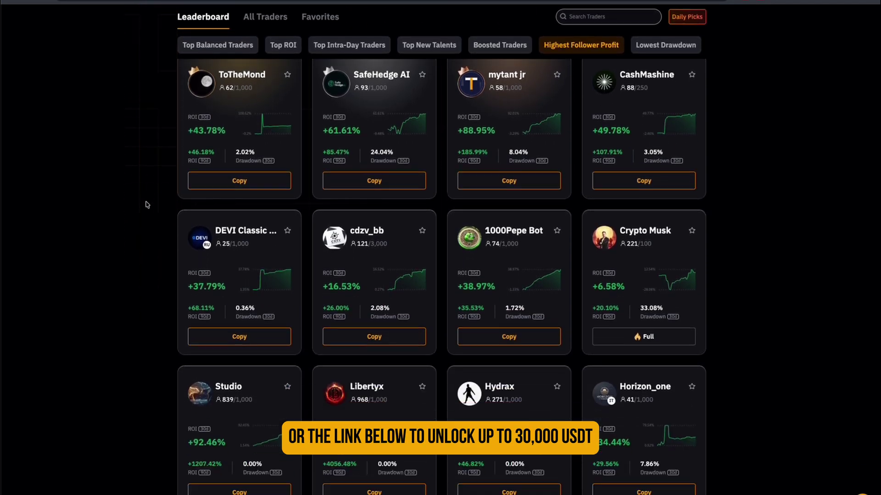
{"action": "scroll", "coordinate": [147, 204], "scroll_direction": "down", "scroll_amount": 5}
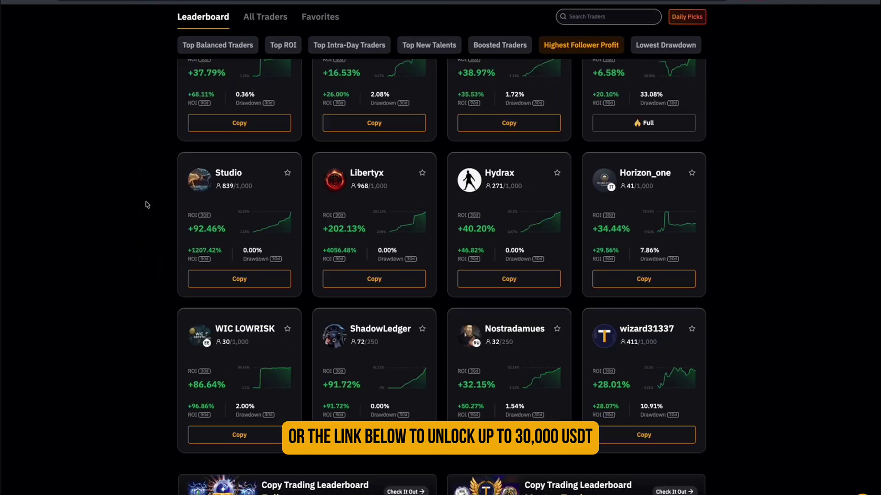
{"action": "scroll", "coordinate": [147, 204], "scroll_direction": "up", "scroll_amount": 3}
{"action": "scroll", "coordinate": [147, 204], "scroll_direction": "up", "scroll_amount": 8}
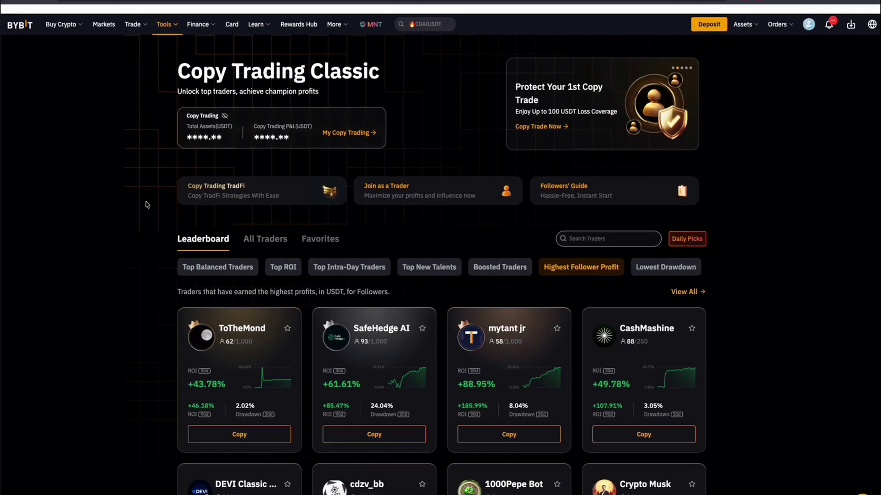